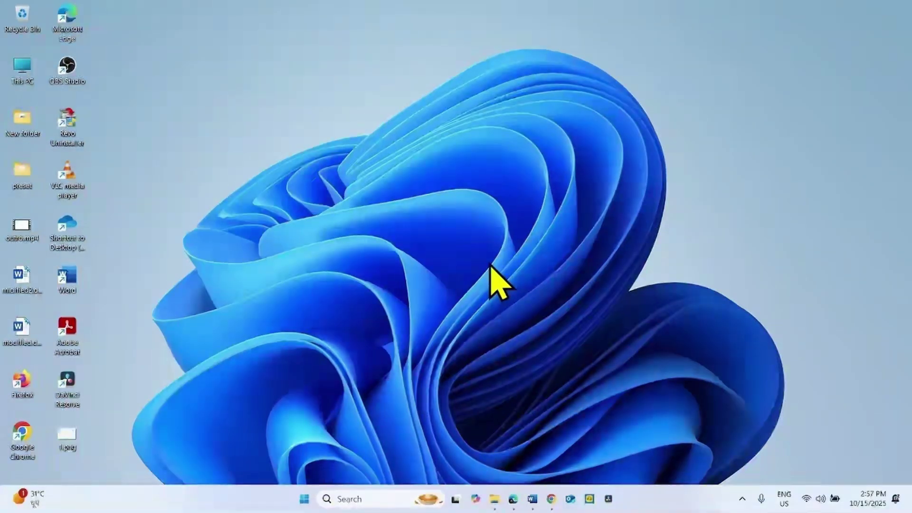
Open a new maximized Chrome window and search Google for 'windows 11 download'
right_click(550, 504)
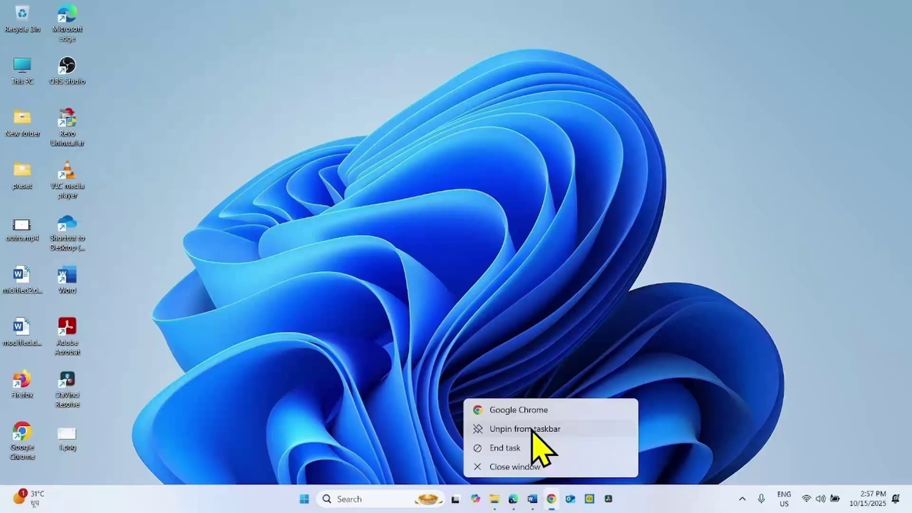
left_click(532, 410)
left_click(739, 22)
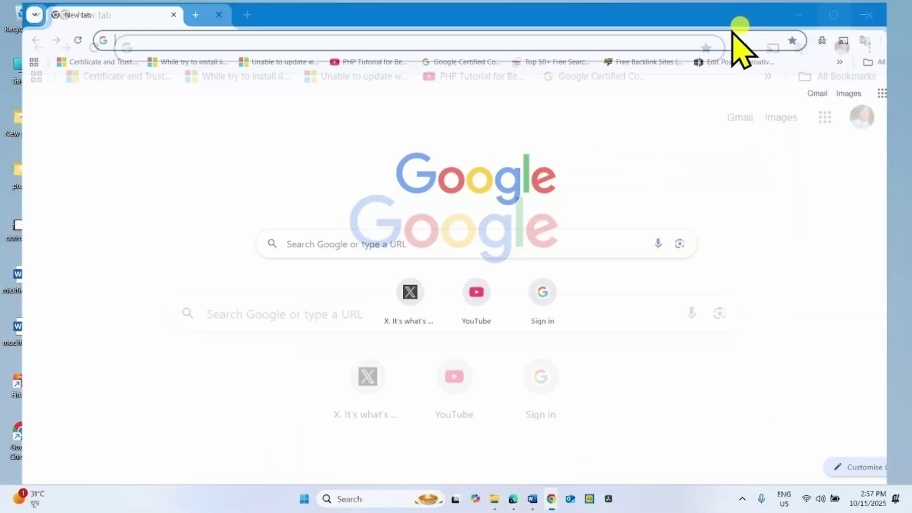
left_click(283, 37)
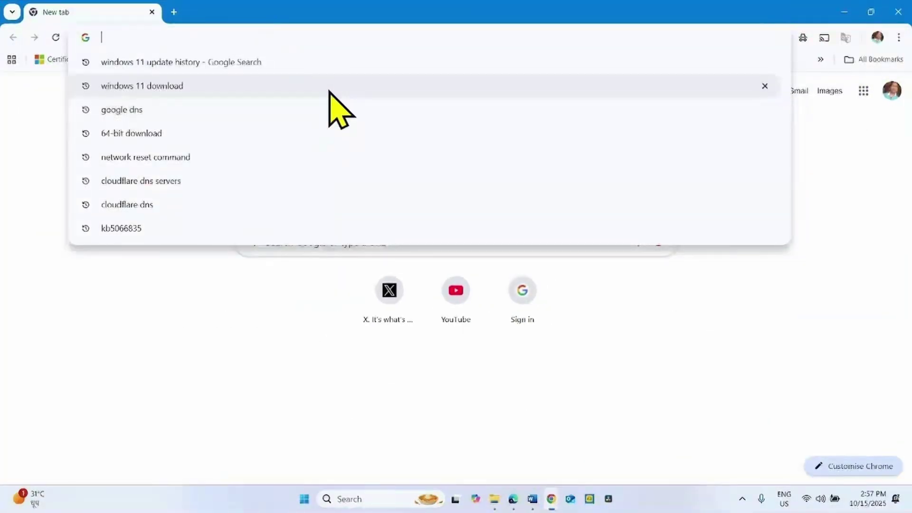
type("window")
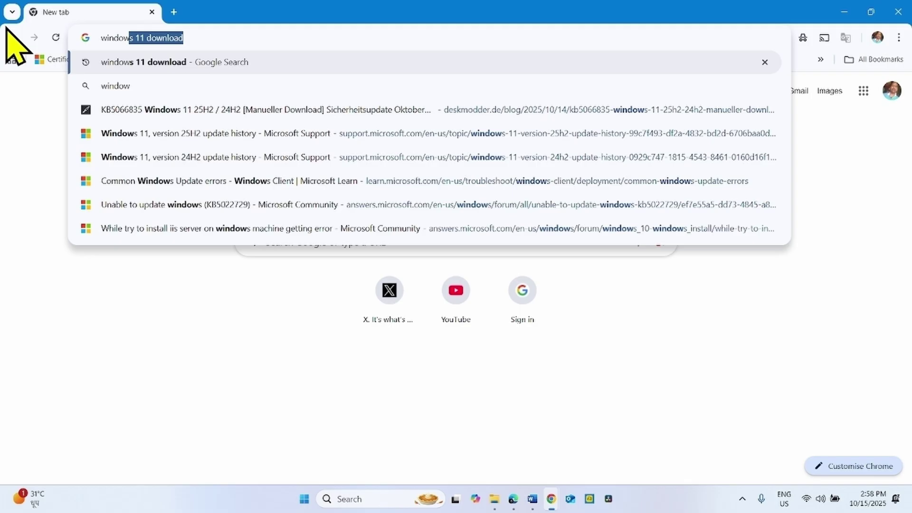
type("s 11 down")
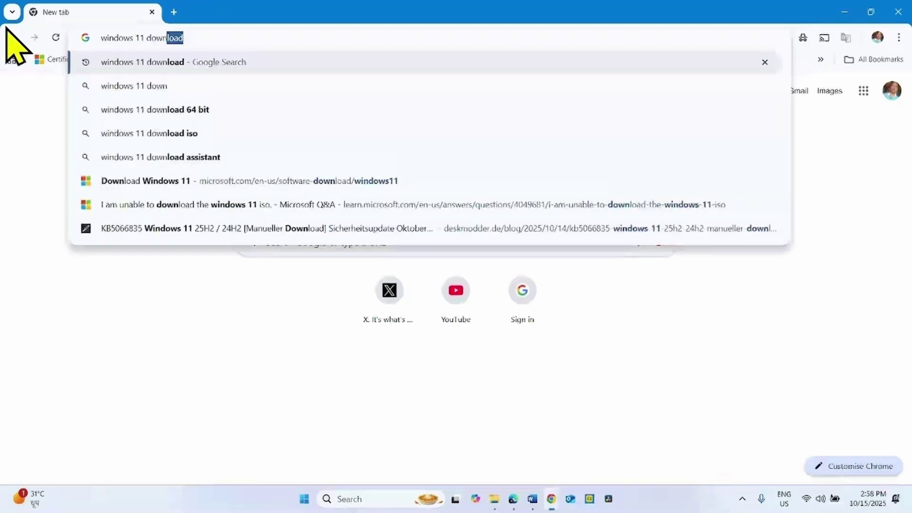
type("load")
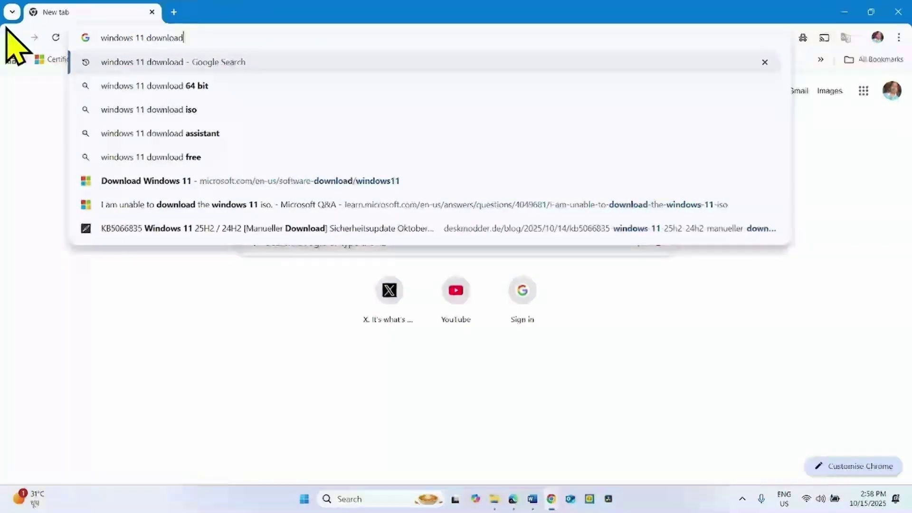
key("Return")
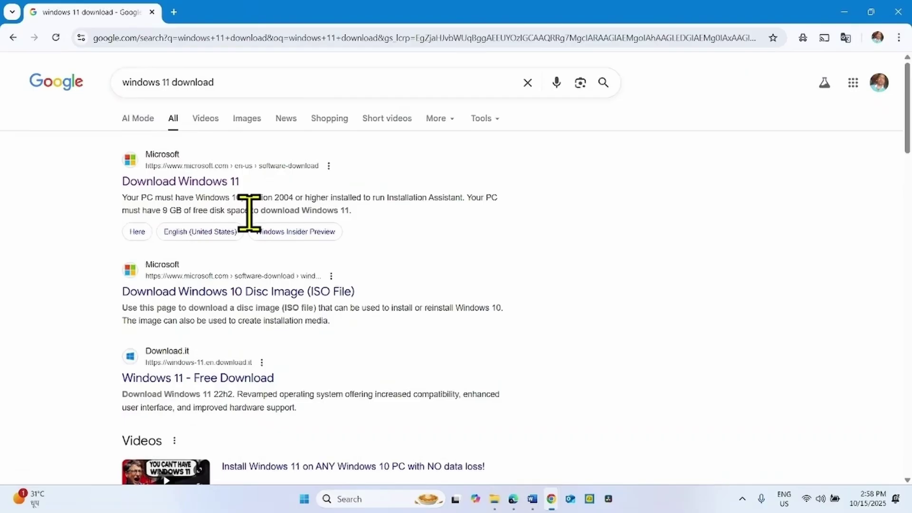
Open Microsoft's Download Windows 11 page and scroll down to the ISO download section
left_click(182, 185)
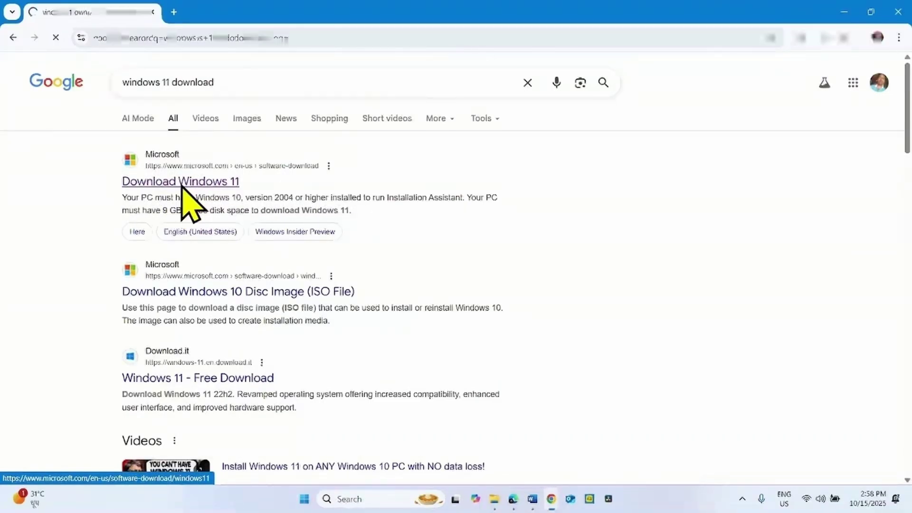
scroll(251, 285, "down", 6)
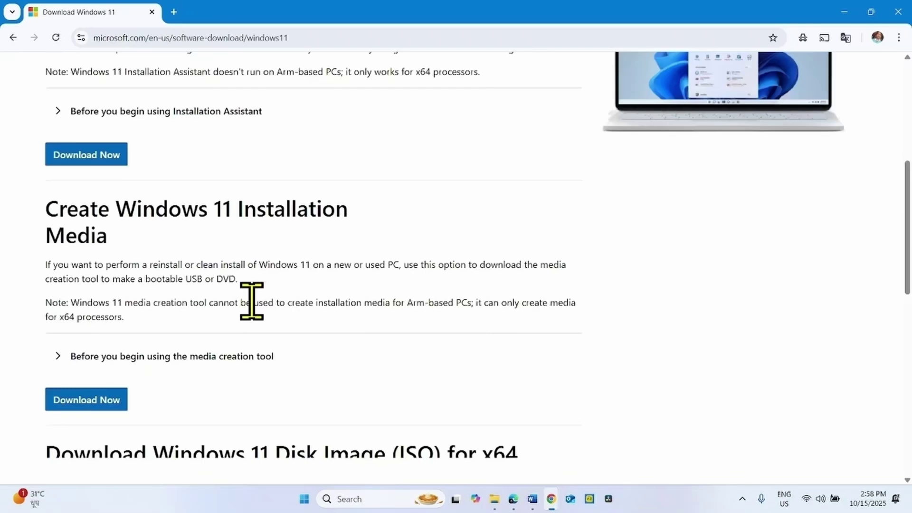
scroll(251, 300, "down", 9)
scroll(836, 242, "up", 8)
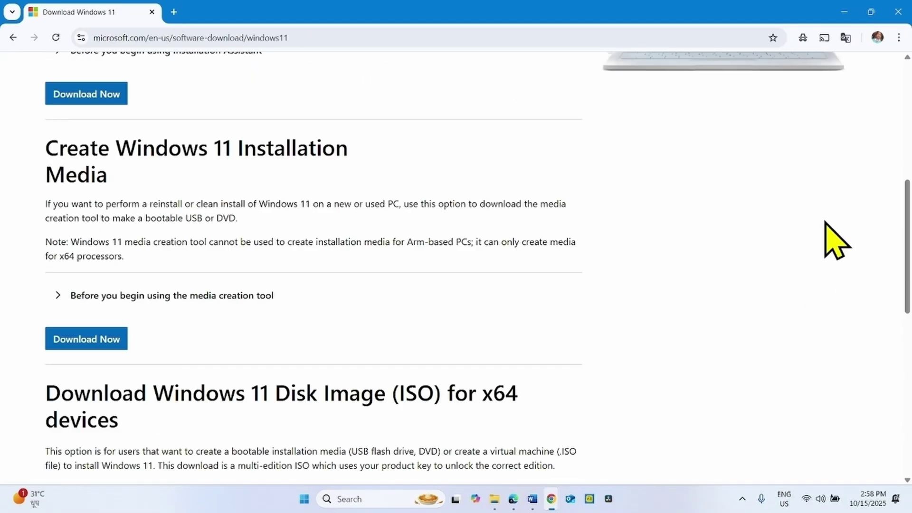
left_click_drag(908, 270, 905, 337)
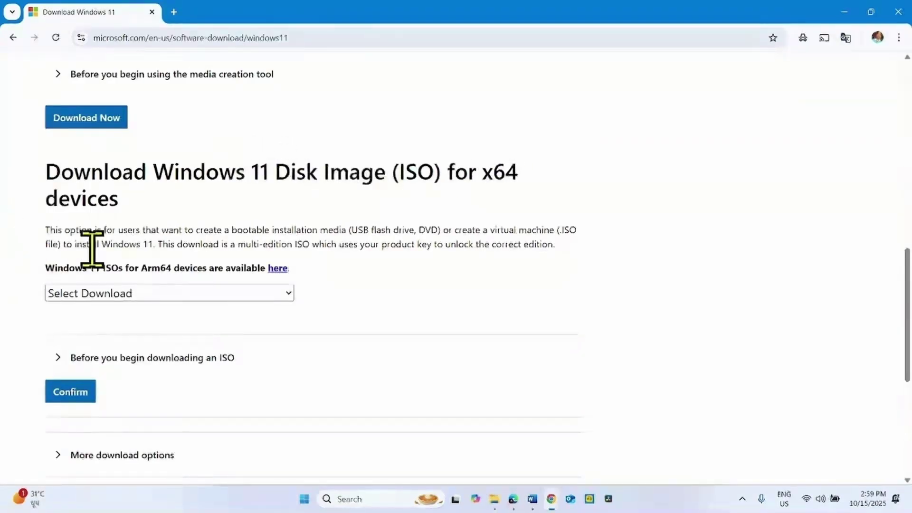
Select Windows 11 (multi-edition ISO for x64 devices) and confirm it
left_click(121, 294)
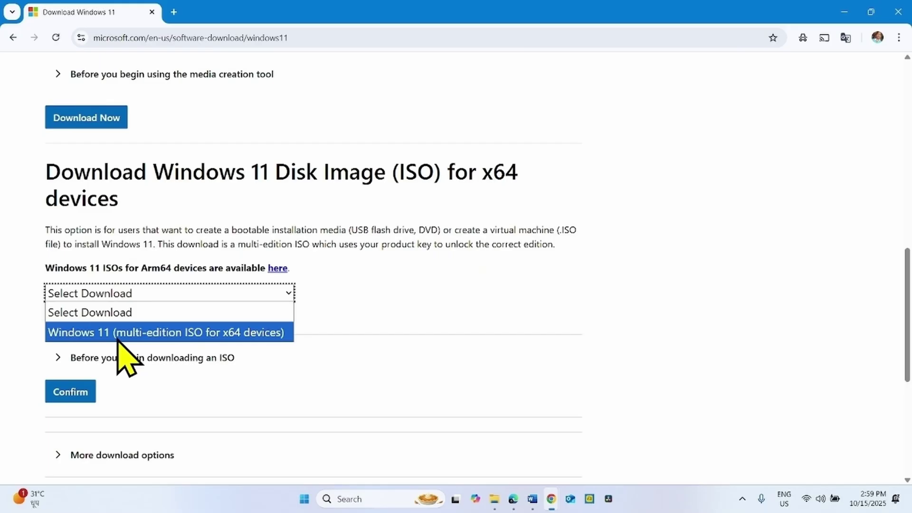
left_click(125, 332)
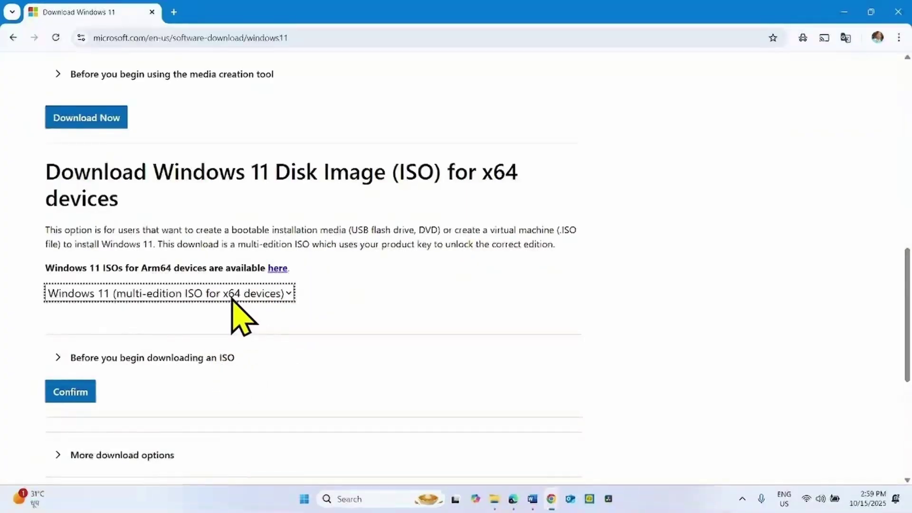
left_click(66, 392)
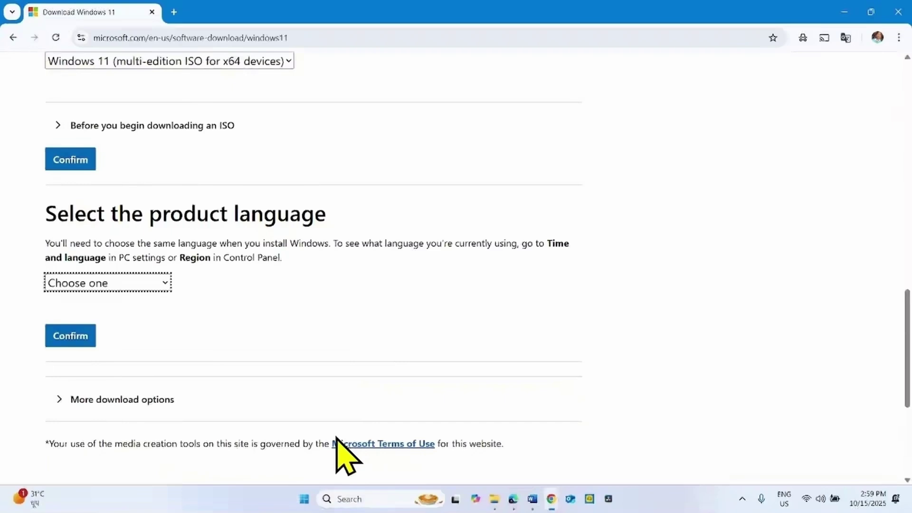
Check in Settings under Time & language that Windows uses English (United States)
left_click(304, 499)
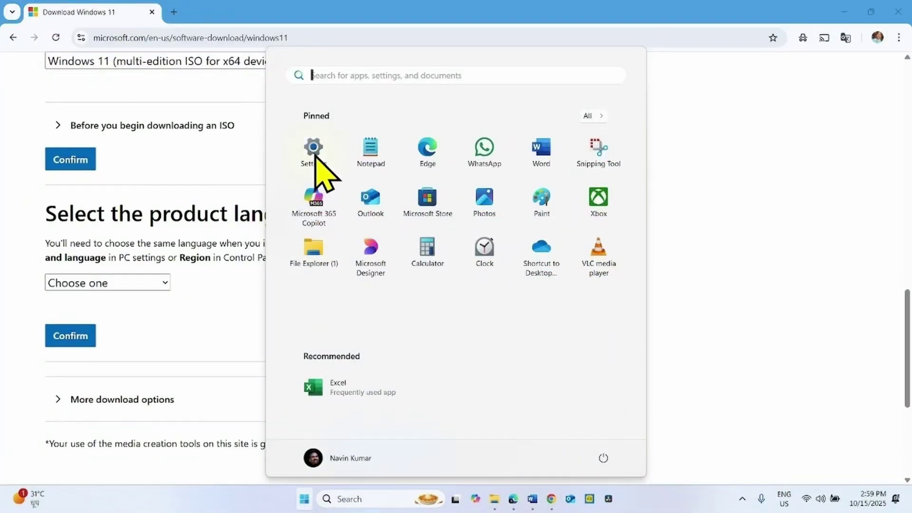
left_click(316, 162)
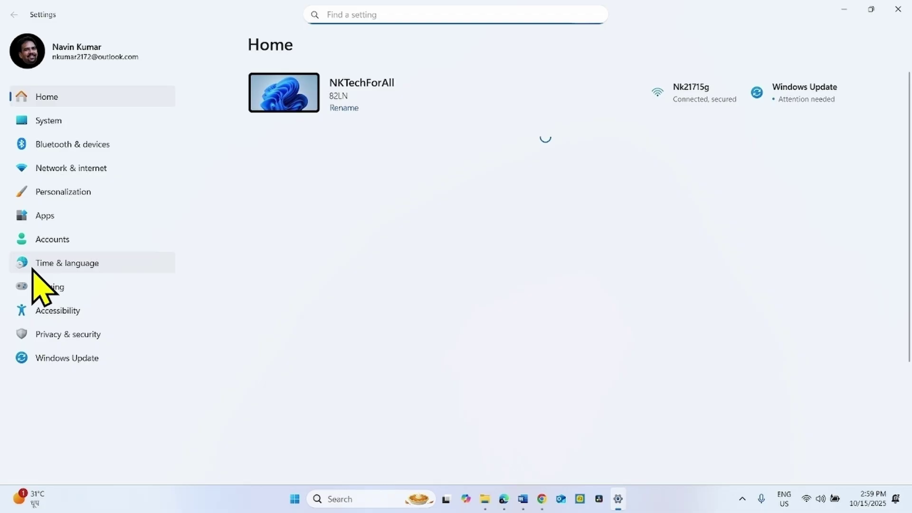
left_click(43, 266)
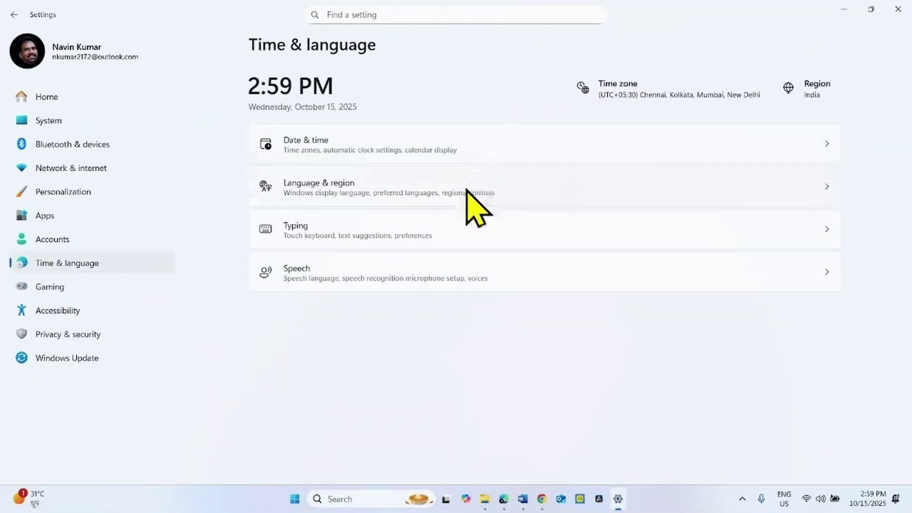
left_click(341, 186)
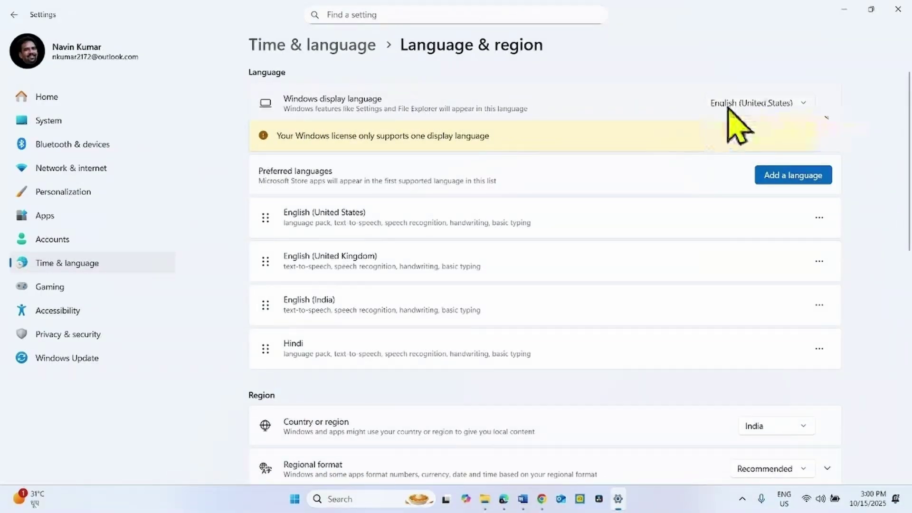
Confirm English (United States) as product language and start downloading Win11_25H2_English_x64.iso
left_click(897, 8)
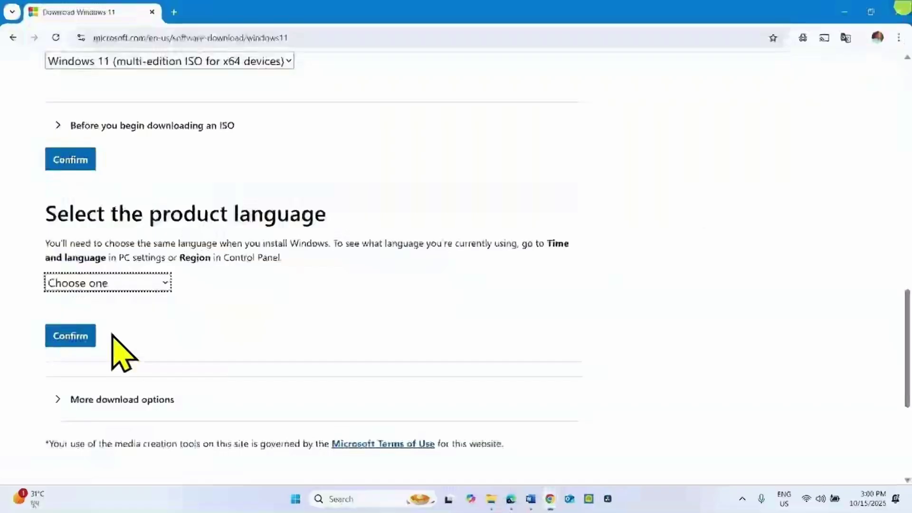
left_click(86, 283)
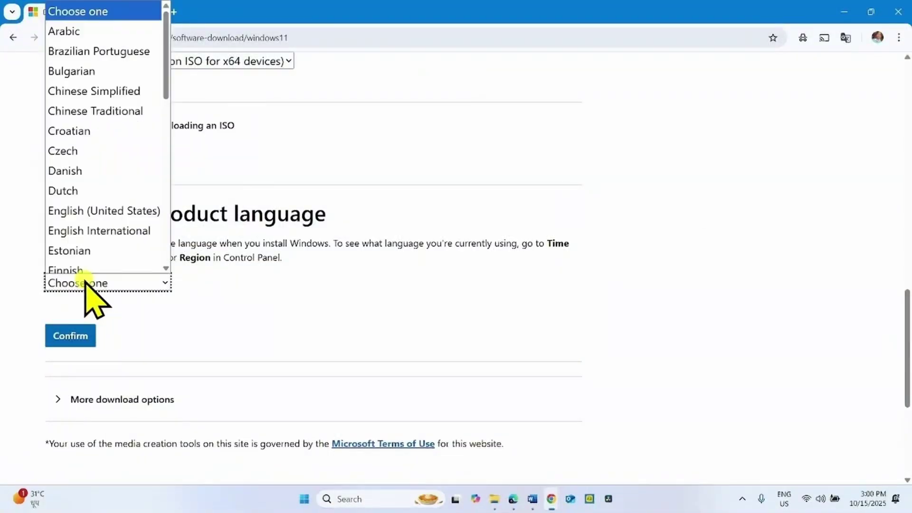
scroll(101, 230, "down", 1)
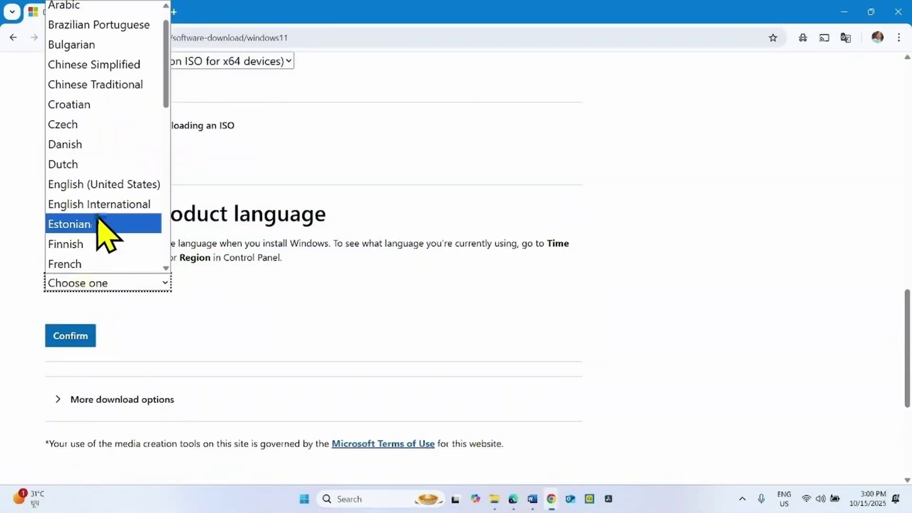
left_click(105, 184)
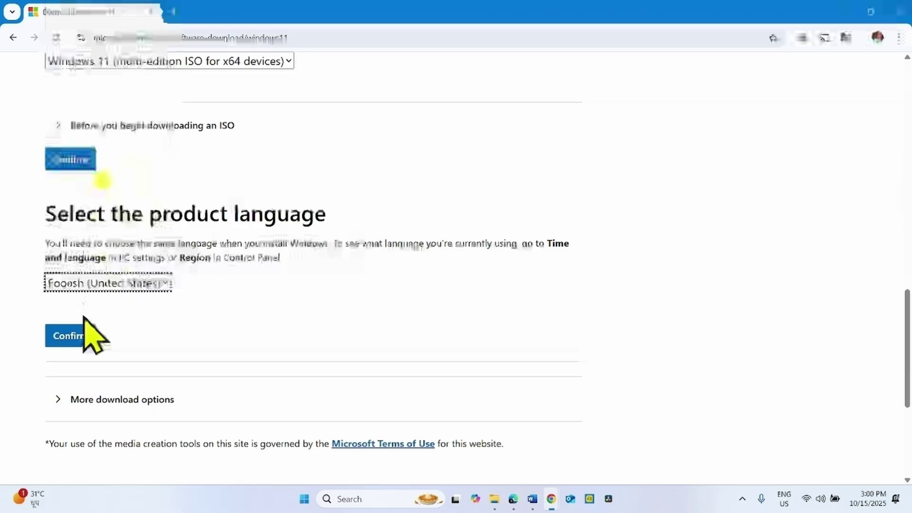
left_click(71, 335)
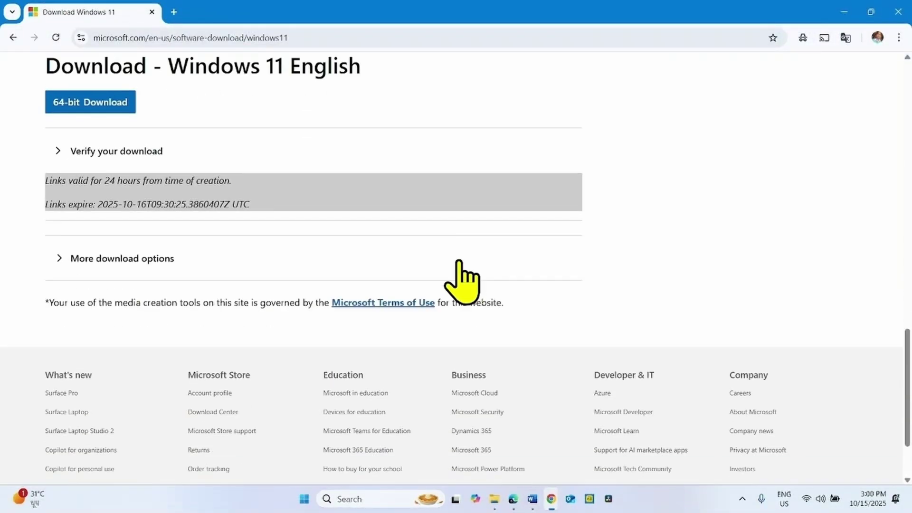
left_click(105, 103)
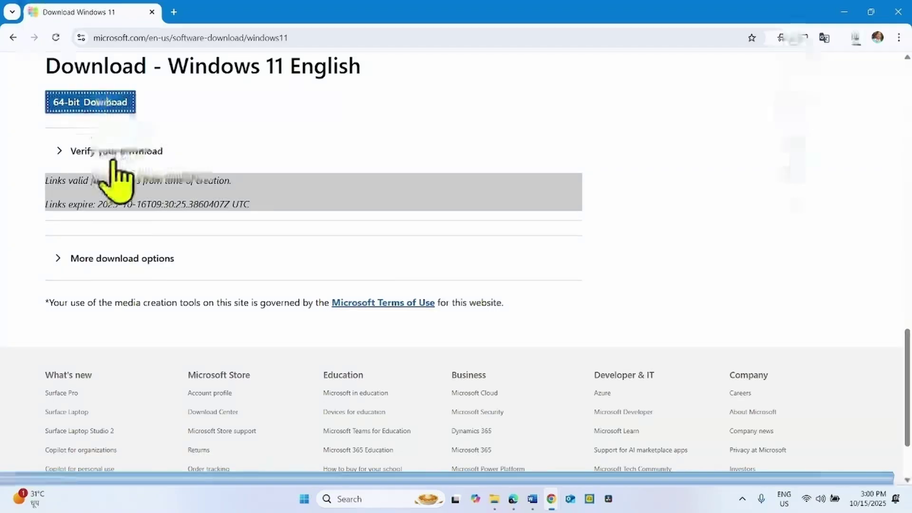
left_click(856, 38)
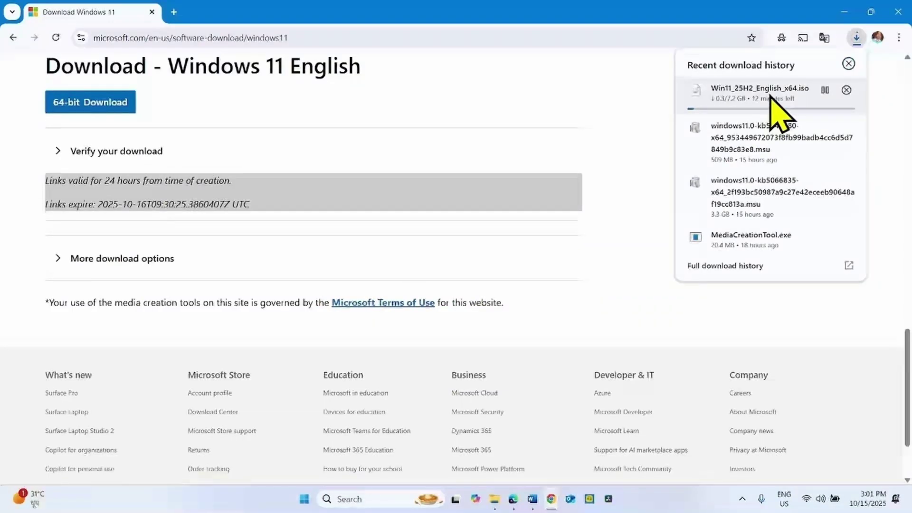
Download the media creation tool from the Create Windows 11 Installation Media section
key("Escape")
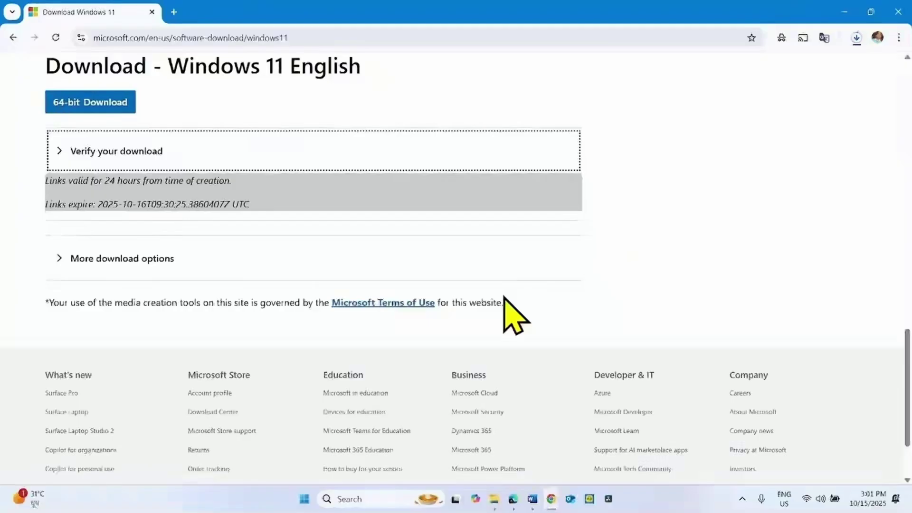
scroll(209, 259, "up", 10)
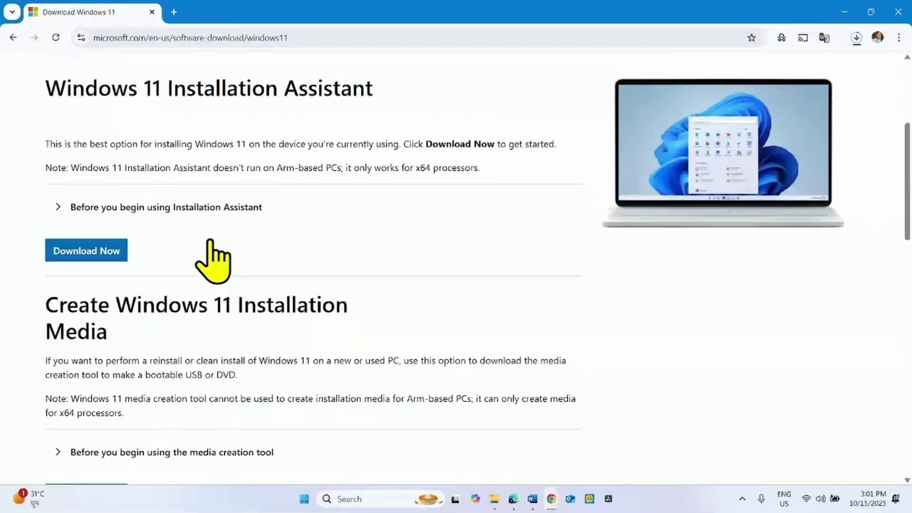
left_click_drag(907, 156, 907, 186)
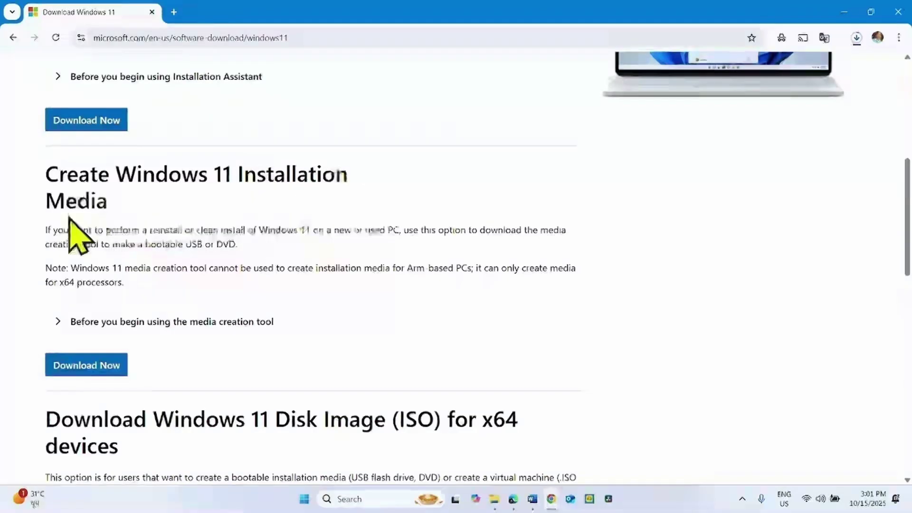
left_click(81, 366)
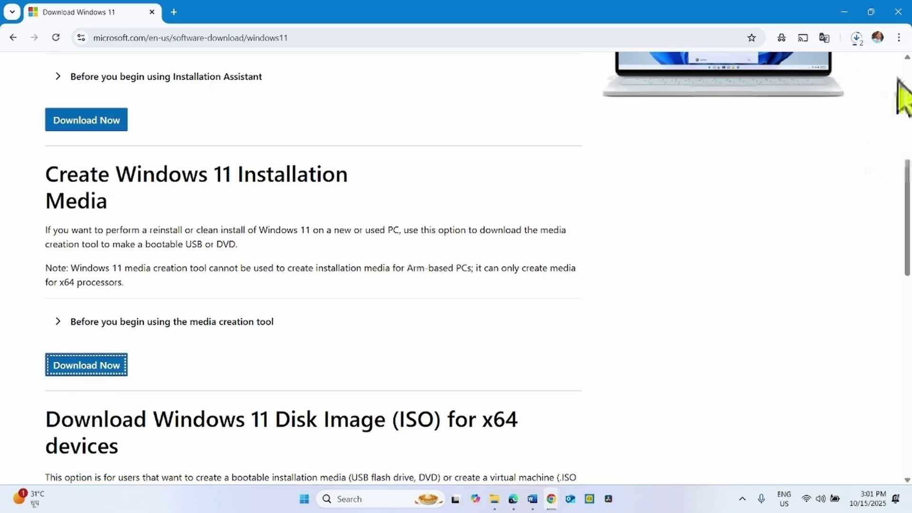
Run MediaCreationTool.exe from Chrome's recent downloads list
left_click(856, 40)
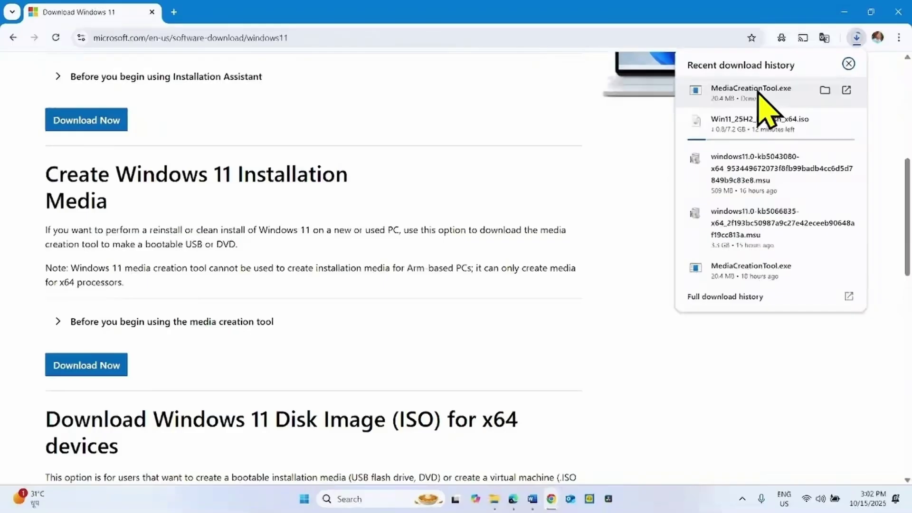
left_click(758, 92)
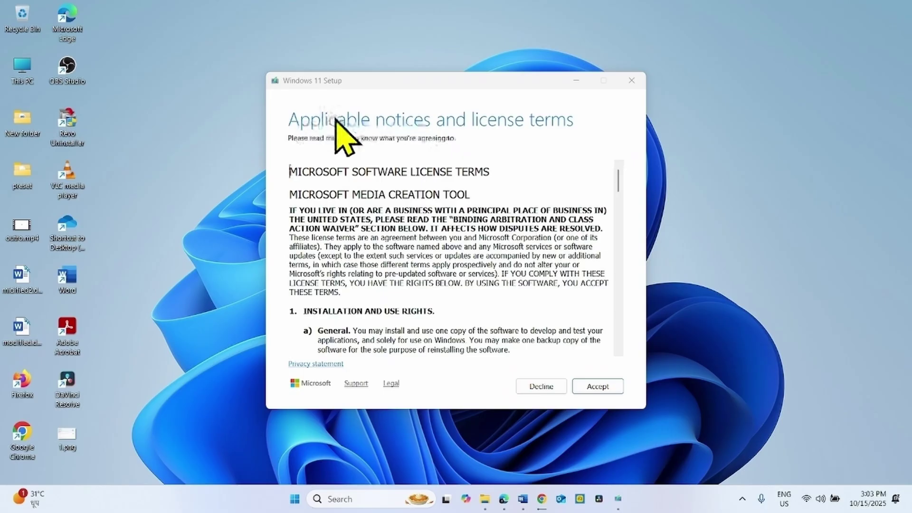
Accept the license, keep English (United States) and Windows 11, and choose ISO file media
left_click(597, 386)
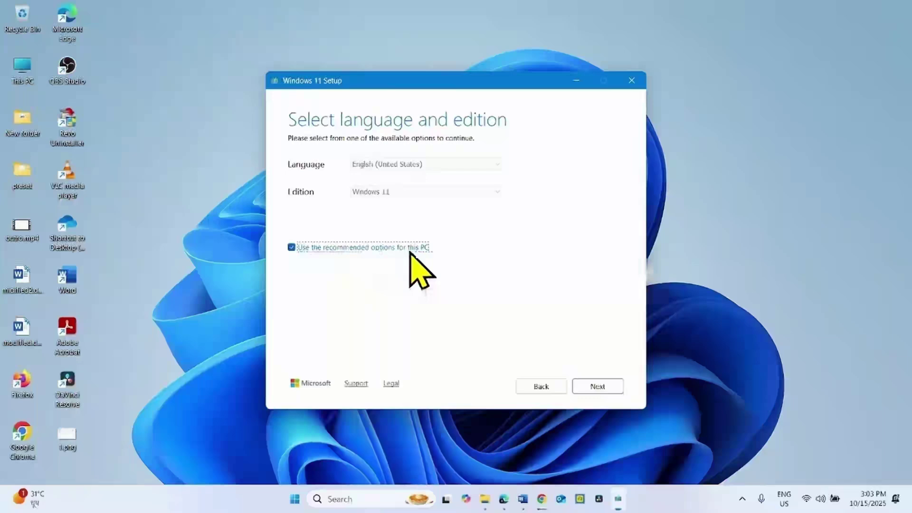
left_click(597, 385)
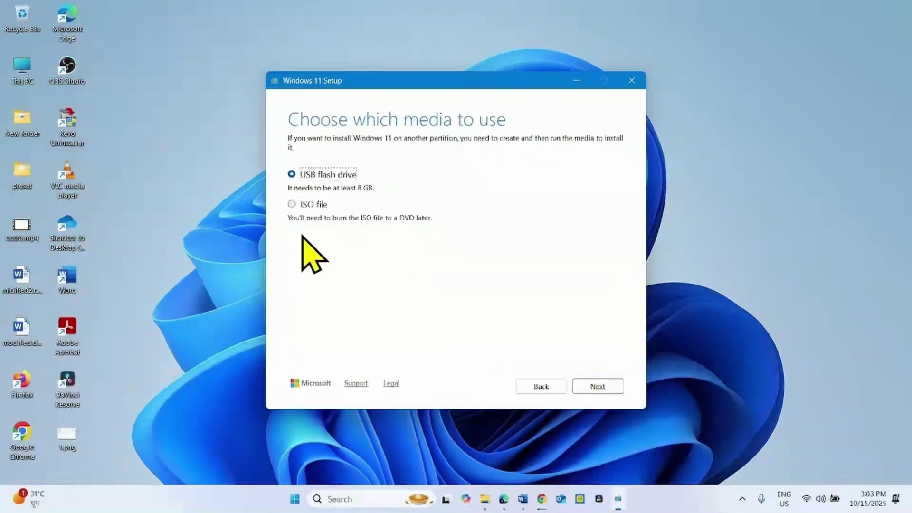
left_click(291, 204)
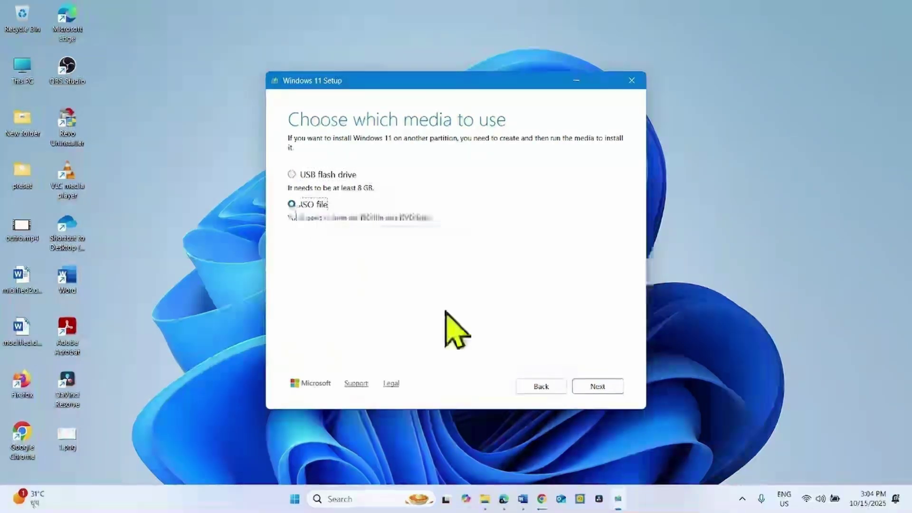
Save Windows.iso to the Desktop, finish the tool, and select the new ISO there
left_click(598, 386)
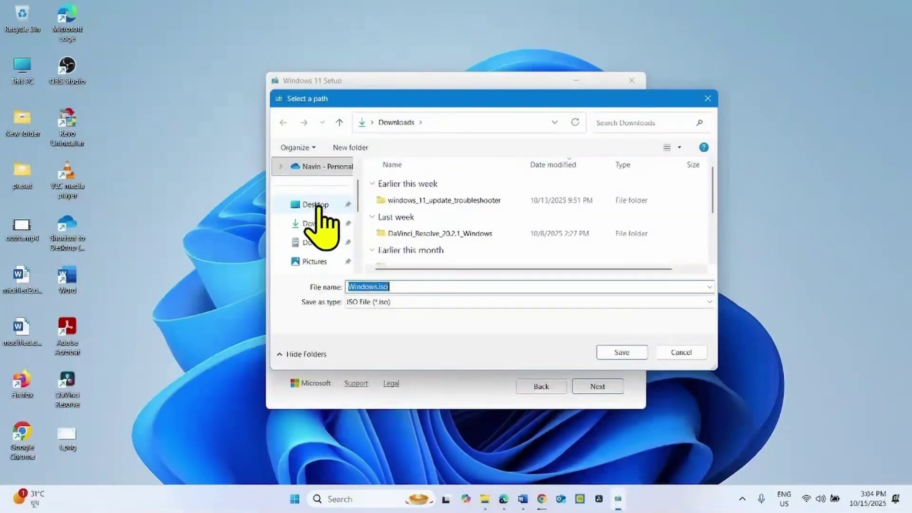
left_click(316, 205)
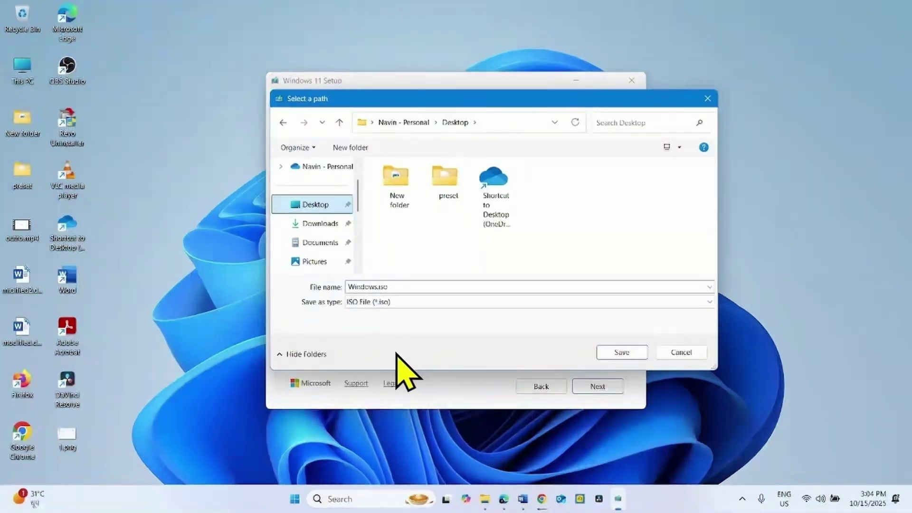
left_click(619, 352)
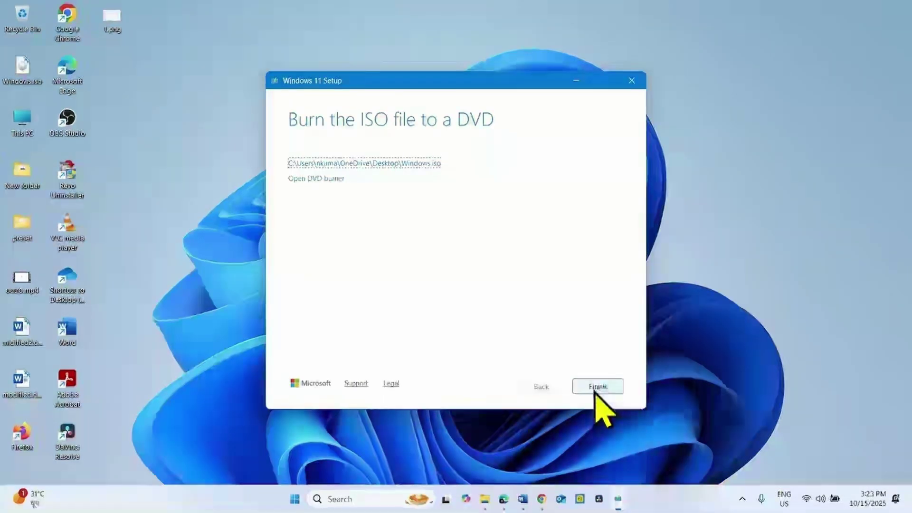
left_click(596, 388)
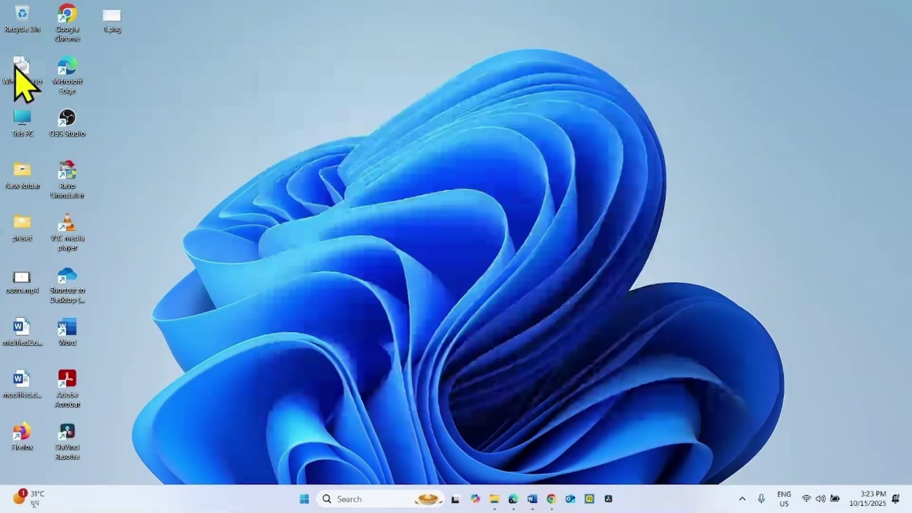
left_click(26, 72)
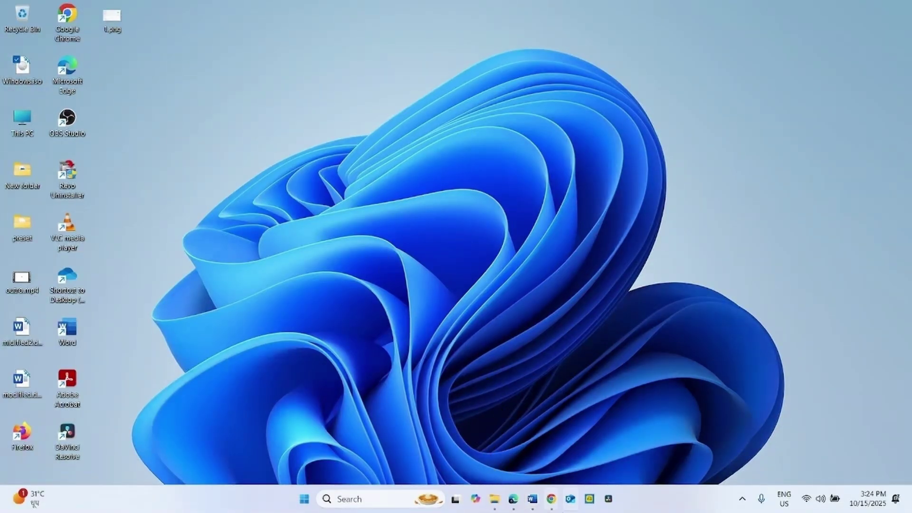
mouse_move(552, 507)
left_click(584, 472)
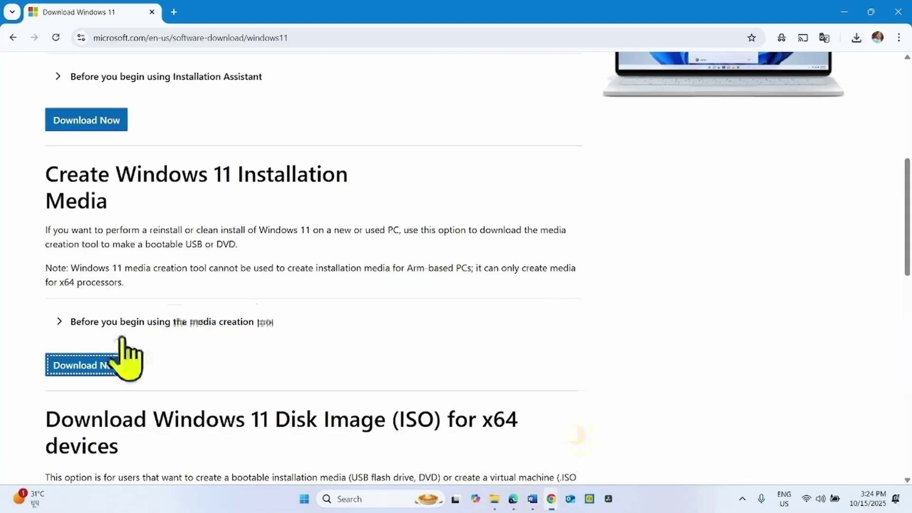
left_click(118, 364)
scroll(152, 245, "down", 20)
scroll(153, 257, "up", 13)
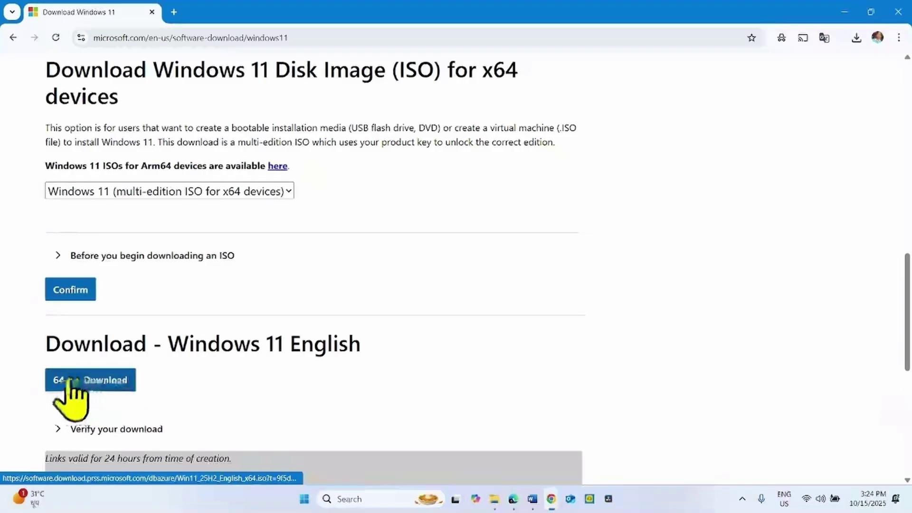
left_click(844, 11)
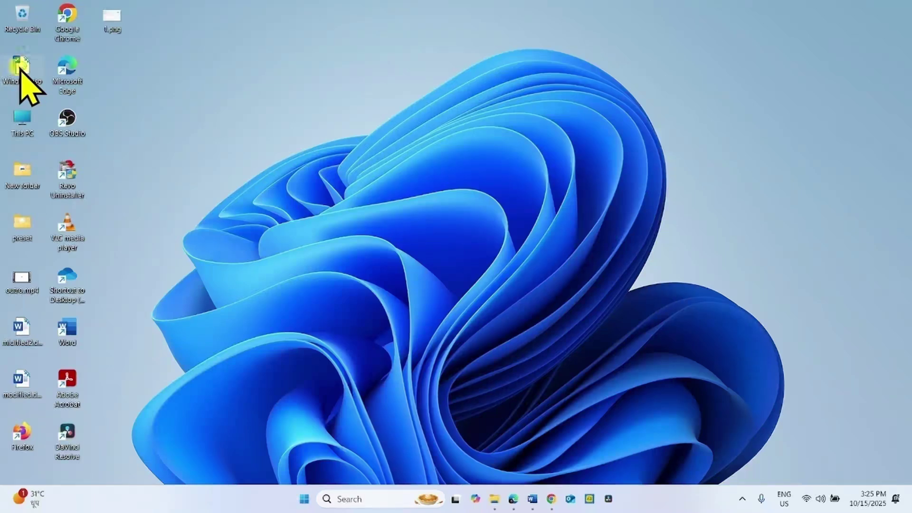
Look at the Win11 ISO in the Downloads folder, then close that window unchanged
left_click(495, 502)
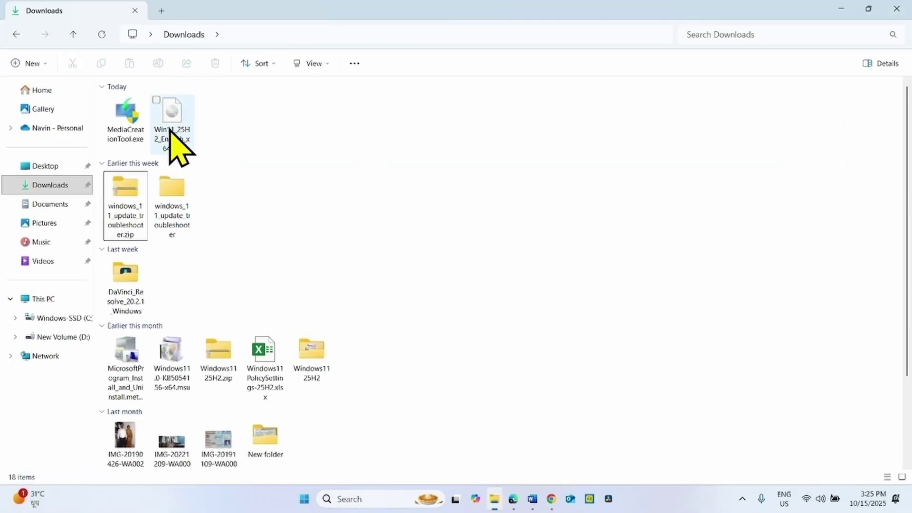
mouse_move(172, 132)
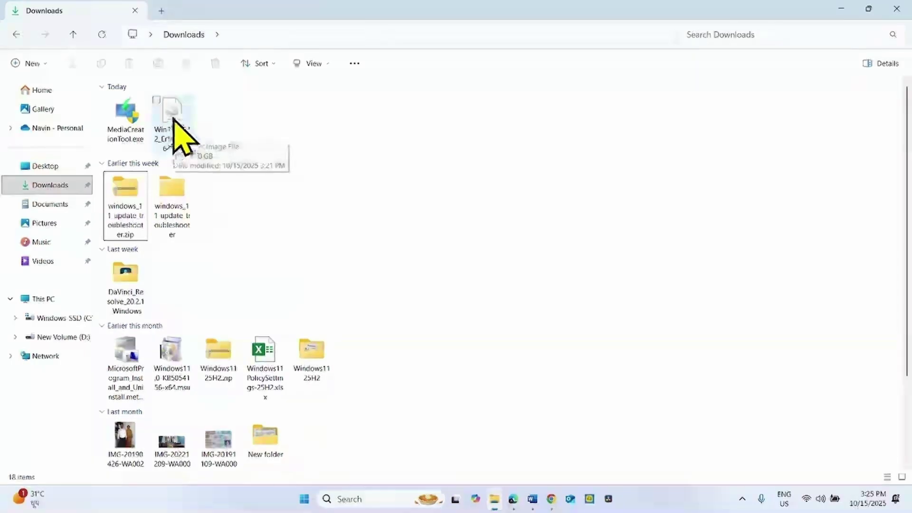
left_click(174, 108)
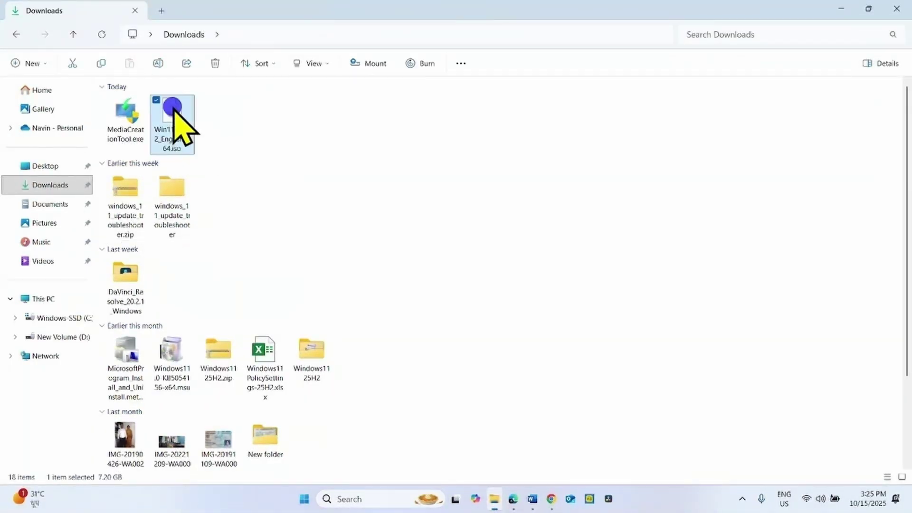
right_click(176, 114)
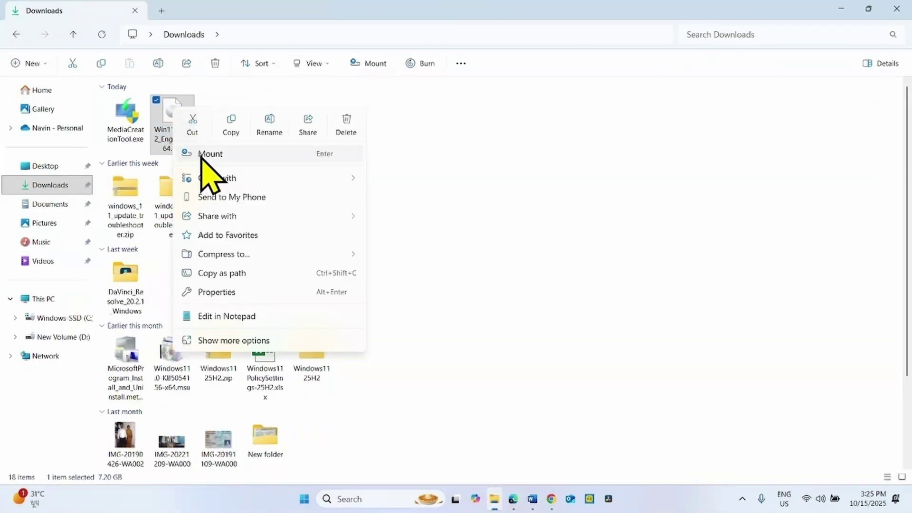
left_click(463, 152)
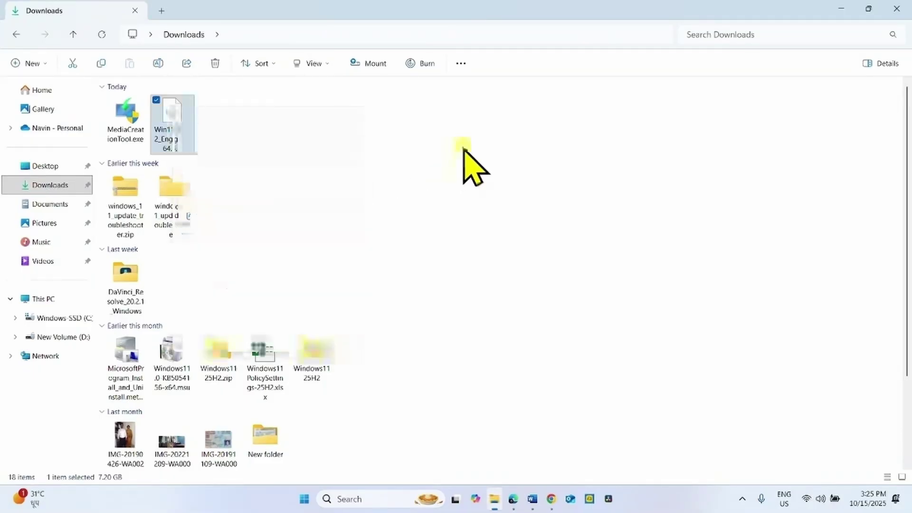
left_click(896, 8)
Mount Windows.iso as DVD Drive (E:) and run its setup.exe
right_click(25, 69)
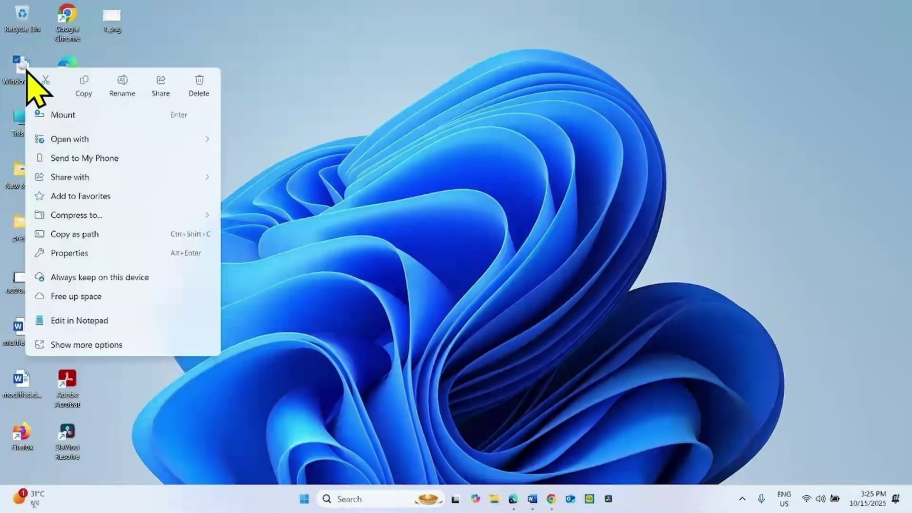
left_click(55, 117)
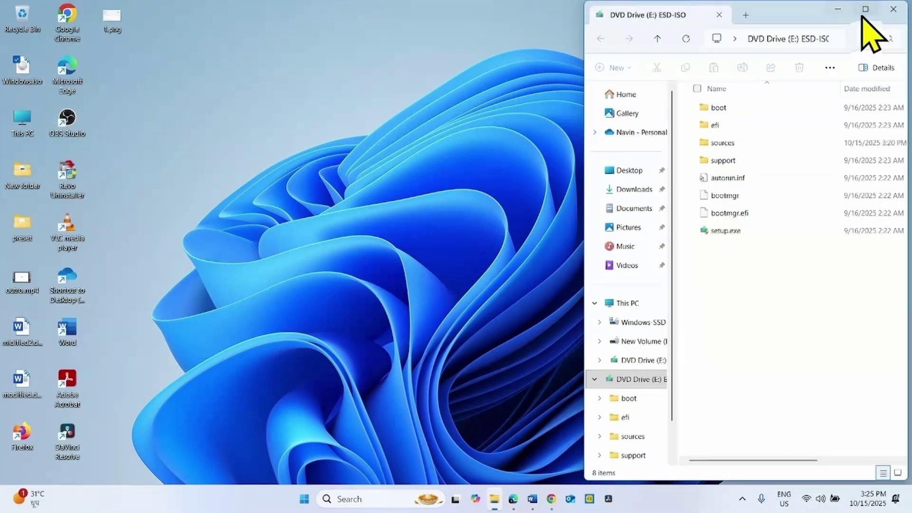
left_click(864, 10)
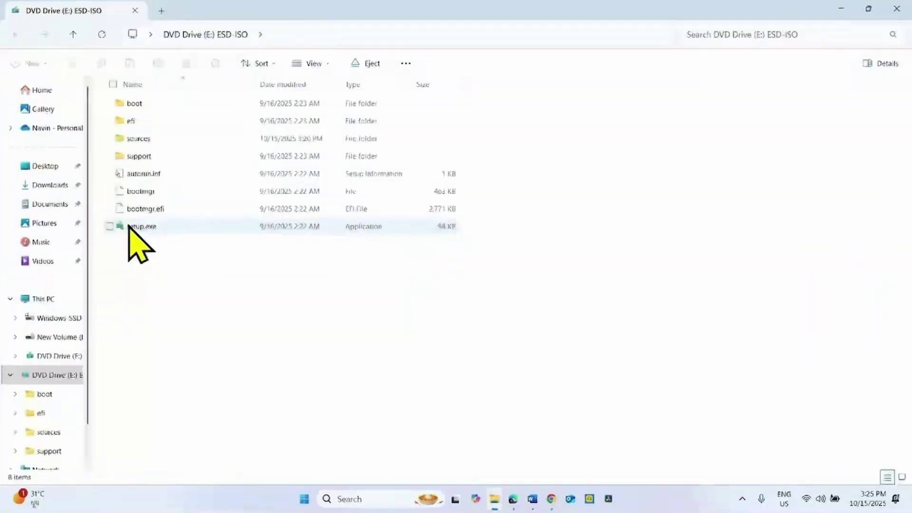
right_click(128, 228)
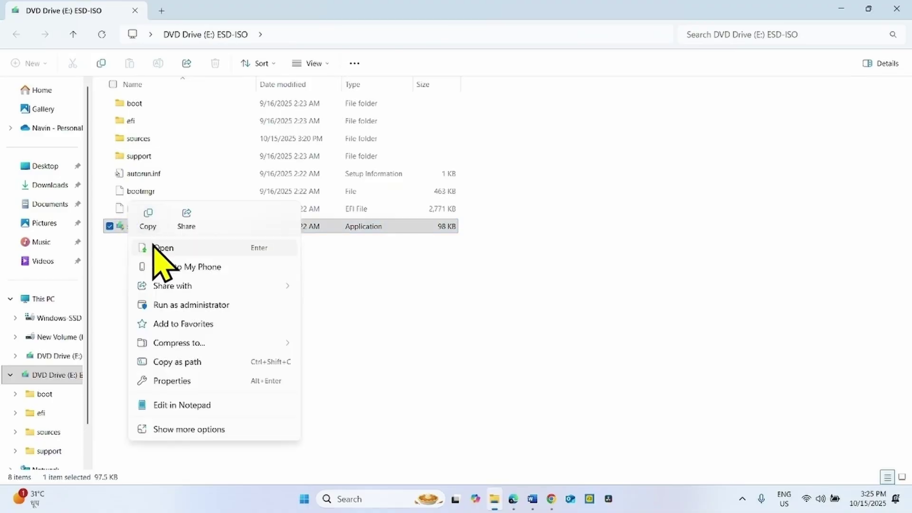
left_click(159, 247)
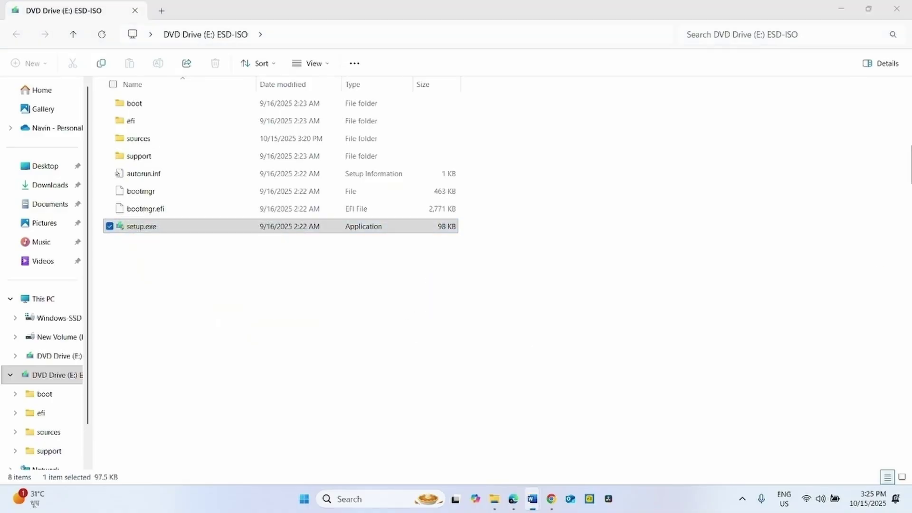
left_click(896, 8)
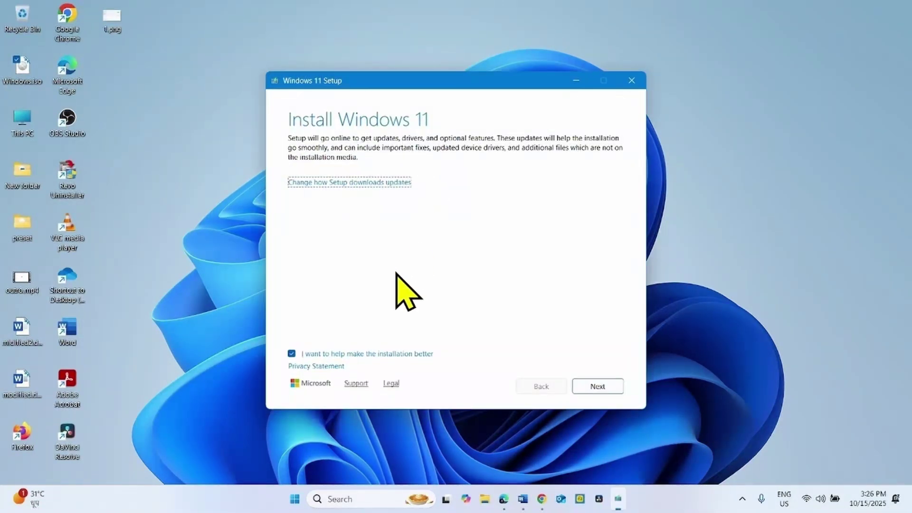
Untick 'I want to help make the installation better' and accept the Windows license terms
left_click(291, 354)
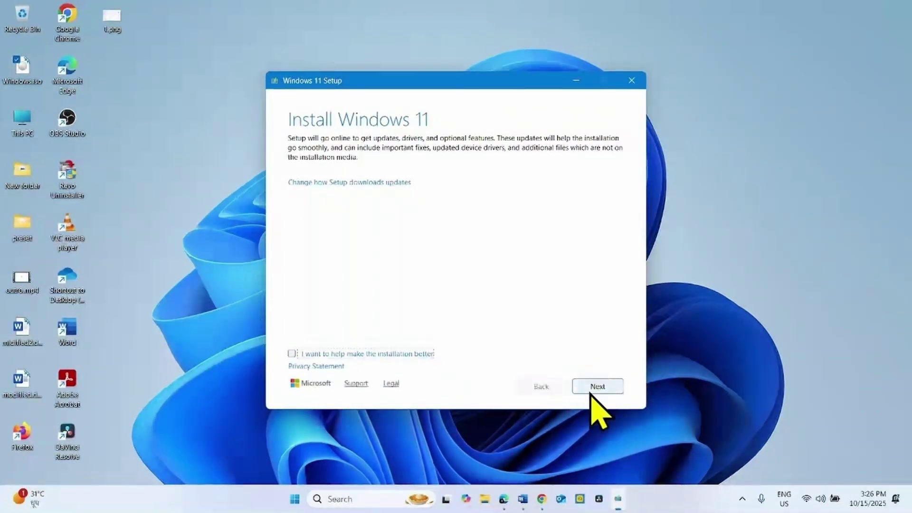
left_click(594, 387)
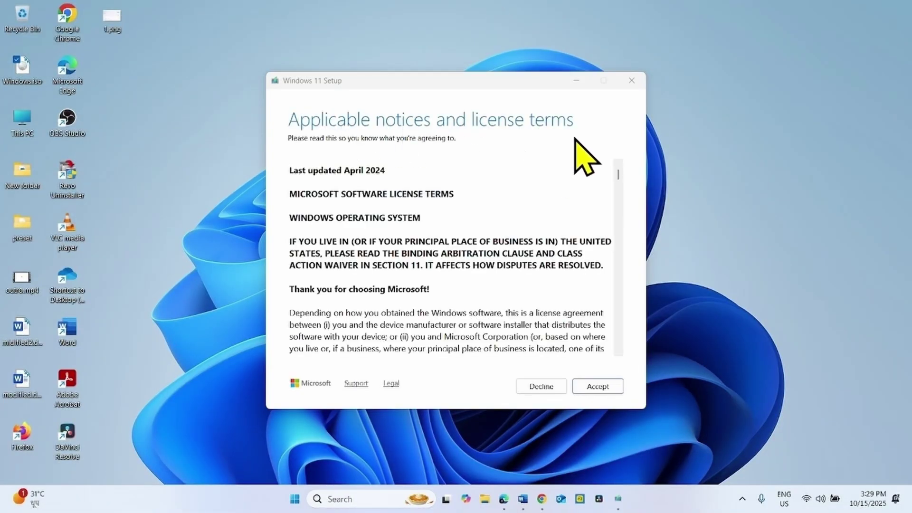
left_click(600, 387)
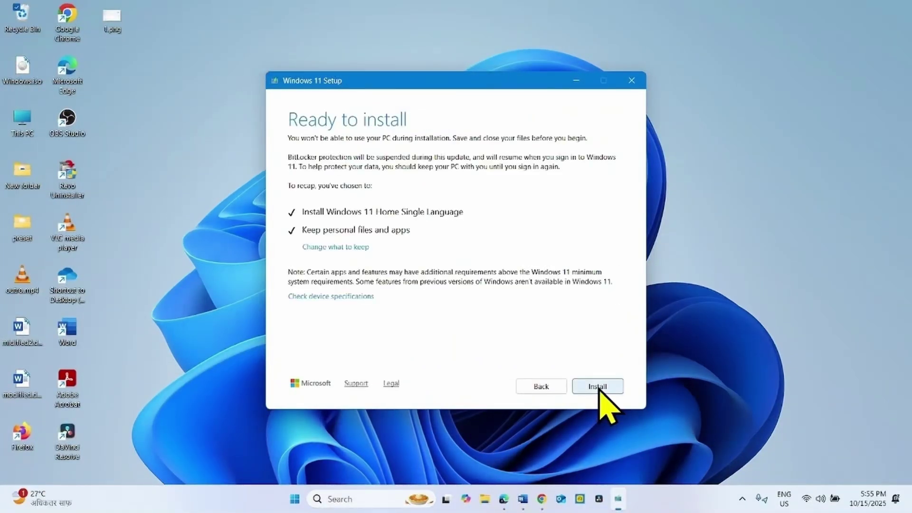
Start the Windows 11 in-place upgrade from the Ready to install page
left_click(599, 388)
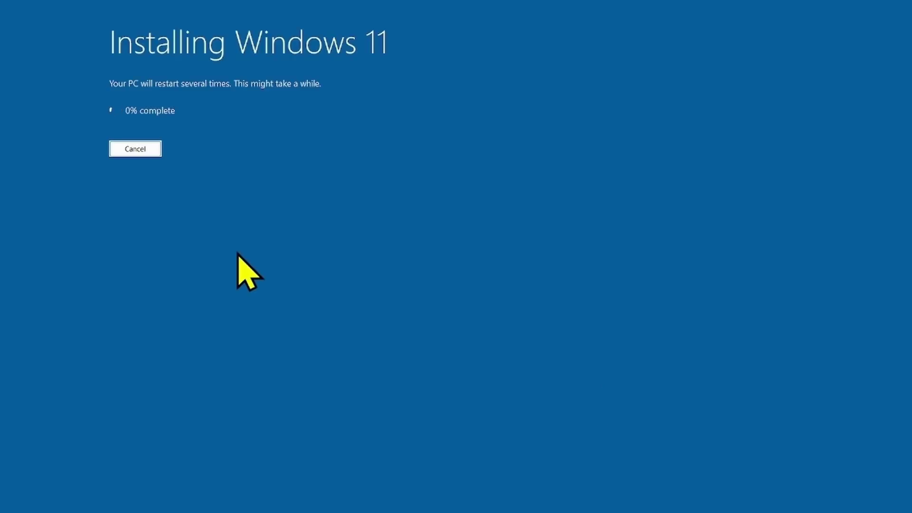